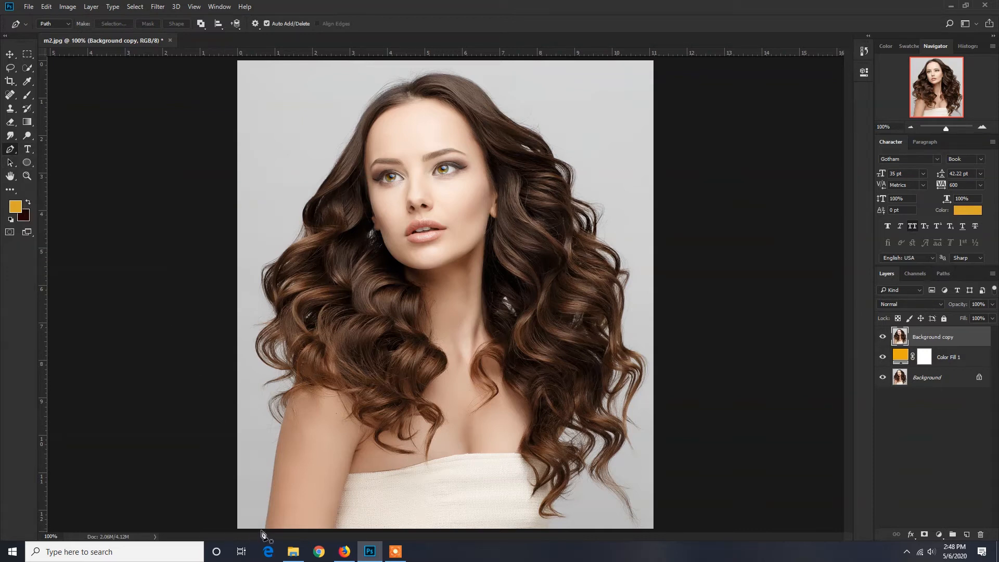
# Step: Start a Pen path at the photo's bottom edge and trace the outer edge of the arm up to the shoulder
pyautogui.scroll(3, 264, 529)
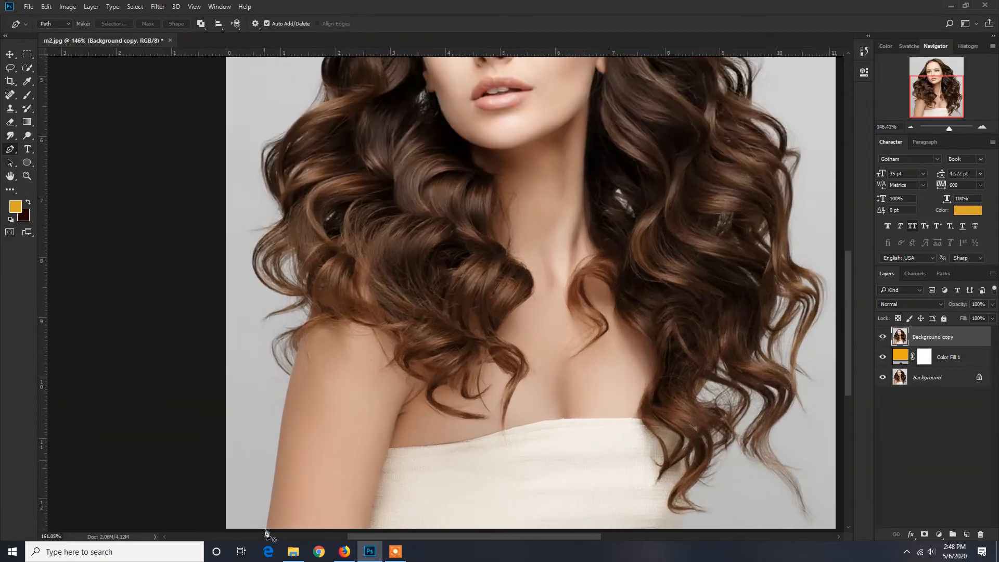
pyautogui.scroll(2, 266, 531)
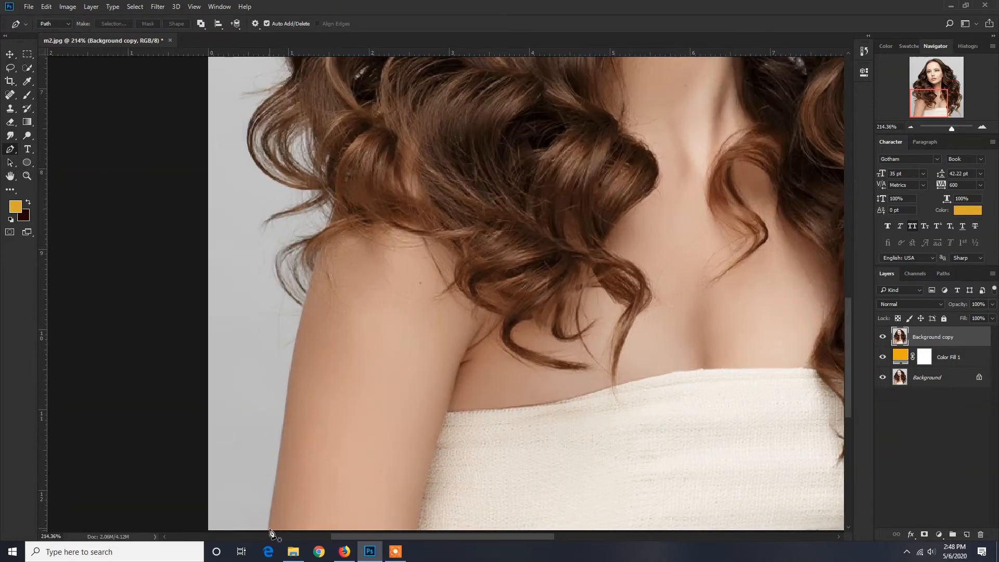
pyautogui.click(268, 531)
pyautogui.moveTo(310, 298); pyautogui.dragTo(310, 296)
pyautogui.keyDown('alt'); pyautogui.click(304, 309); pyautogui.keyUp('alt')
# Step: Extend the path loosely around the stray curls beside the shoulder on the left of the photo
pyautogui.moveTo(273, 250); pyautogui.dragTo(302, 226)
pyautogui.click(290, 224)
pyautogui.click(271, 235)
pyautogui.click(257, 241)
pyautogui.click(234, 243)
pyautogui.click(250, 213)
pyautogui.click(263, 210)
pyautogui.click(287, 200)
pyautogui.click(286, 196)
# Step: Continue the path up around the outer curls on the left side of the hair to about chin height
pyautogui.moveTo(249, 182); pyautogui.dragTo(274, 319)
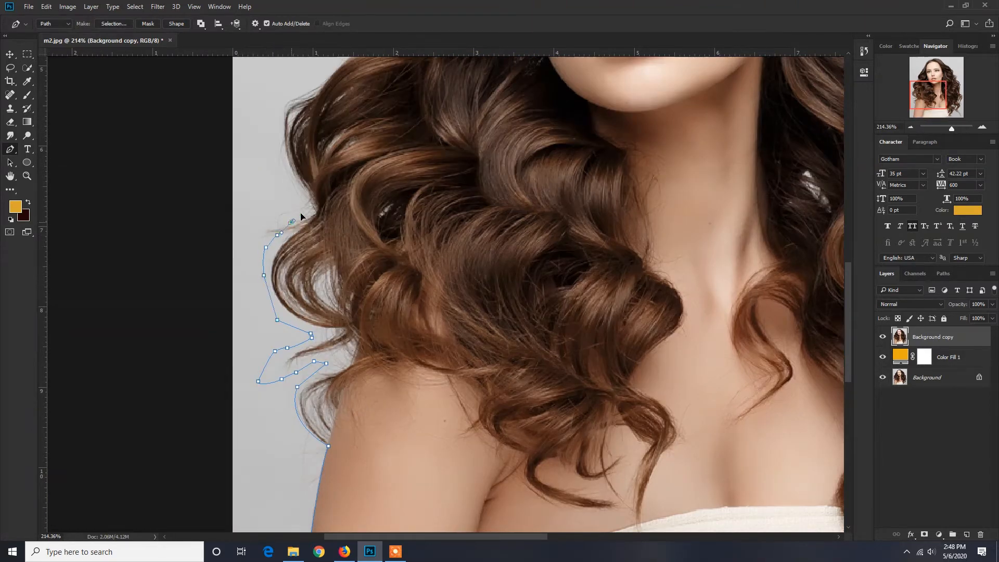
pyautogui.moveTo(289, 191); pyautogui.dragTo(337, 312)
pyautogui.click(322, 269)
pyautogui.click(322, 243)
pyautogui.click(325, 223)
pyautogui.click(343, 210)
pyautogui.click(349, 206)
pyautogui.click(366, 197)
pyautogui.click(382, 184)
pyautogui.click(391, 171)
pyautogui.click(396, 161)
# Step: Trace the path around the left side of the hair from chin height up beside the cheek
pyautogui.moveTo(396, 162); pyautogui.dragTo(289, 296)
pyautogui.click(299, 258)
pyautogui.click(307, 238)
pyautogui.click(312, 218)
pyautogui.click(321, 207)
pyautogui.click(335, 191)
pyautogui.click(346, 182)
# Step: Trace the path up the left side of the head, keeping slightly outside the hair up to forehead height
pyautogui.moveTo(384, 139); pyautogui.dragTo(329, 295)
pyautogui.click(313, 301)
pyautogui.click(335, 266)
pyautogui.click(342, 243)
pyautogui.click(350, 225)
pyautogui.click(362, 201)
pyautogui.click(381, 173)
pyautogui.click(391, 152)
# Step: Carry the path over the crown of the head, just outside the hair
pyautogui.click(430, 121)
pyautogui.click(450, 107)
pyautogui.click(462, 103)
pyautogui.click(481, 95)
pyautogui.click(521, 91)
pyautogui.click(576, 92)
pyautogui.click(608, 95)
# Step: Trace the path down the right side of the head from the crown to about eye level, enclosing the flyaway strands
pyautogui.moveTo(682, 131); pyautogui.dragTo(532, 133)
pyautogui.click(479, 111)
pyautogui.click(500, 126)
pyautogui.click(512, 141)
pyautogui.click(534, 162)
pyautogui.click(542, 176)
pyautogui.click(555, 188)
pyautogui.click(595, 206)
pyautogui.click(633, 217)
pyautogui.click(639, 237)
pyautogui.click(652, 266)
# Step: Extend the path around the hair on the right side of the photo from eye level to mouth height
pyautogui.moveTo(678, 290); pyautogui.dragTo(621, 253)
pyautogui.click(606, 237)
pyautogui.click(652, 265)
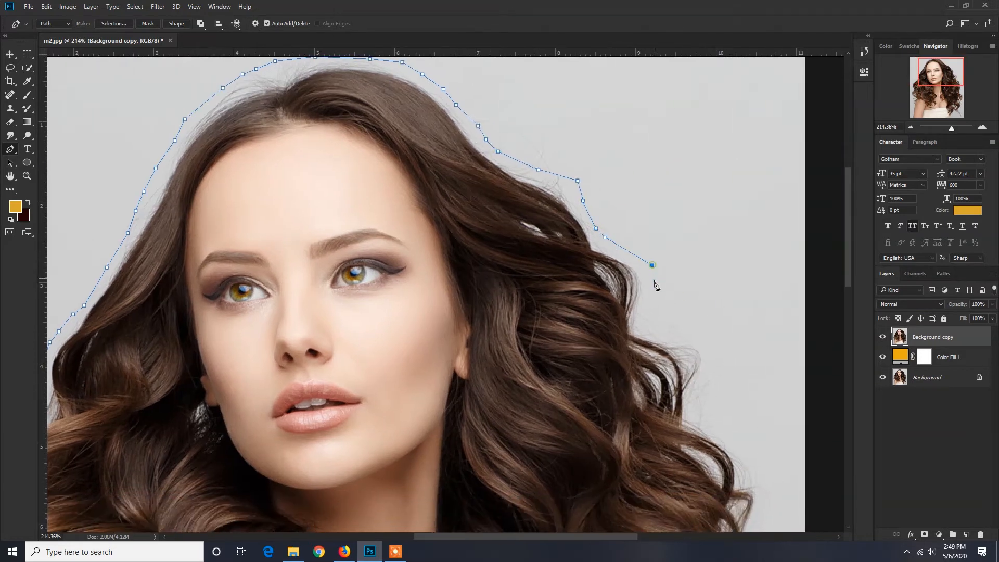
pyautogui.click(652, 284)
pyautogui.click(641, 304)
pyautogui.click(639, 317)
pyautogui.click(644, 326)
# Step: Continue the path around the protruding curls on the right side of the hair near chin level
pyautogui.moveTo(645, 328); pyautogui.dragTo(596, 262)
pyautogui.click(630, 275)
pyautogui.click(654, 278)
pyautogui.click(661, 297)
pyautogui.click(653, 317)
pyautogui.click(644, 330)
pyautogui.click(640, 346)
pyautogui.click(644, 351)
# Step: Trace the path down the outer curls on the right side of the hair beside the neck
pyautogui.moveTo(659, 362); pyautogui.dragTo(593, 285)
pyautogui.click(604, 276)
pyautogui.click(635, 308)
pyautogui.click(633, 326)
pyautogui.click(643, 337)
pyautogui.click(648, 358)
pyautogui.click(644, 384)
pyautogui.click(633, 409)
pyautogui.click(629, 464)
# Step: Extend the path around the wide outward curls on the right side at shoulder height
pyautogui.moveTo(629, 476); pyautogui.dragTo(592, 370)
pyautogui.click(590, 372)
pyautogui.click(592, 384)
pyautogui.click(594, 389)
pyautogui.click(608, 396)
pyautogui.click(625, 404)
pyautogui.click(642, 414)
pyautogui.click(642, 425)
pyautogui.click(646, 442)
pyautogui.click(644, 469)
pyautogui.click(641, 489)
pyautogui.click(627, 509)
# Step: Trace the path around the thin stray strands sticking out of the hair's lower right side
pyautogui.moveTo(627, 508); pyautogui.dragTo(635, 376)
pyautogui.click(622, 399)
pyautogui.click(615, 412)
pyautogui.click(619, 425)
pyautogui.click(635, 433)
pyautogui.click(647, 440)
pyautogui.click(656, 457)
pyautogui.click(645, 463)
pyautogui.click(623, 461)
pyautogui.click(615, 450)
pyautogui.click(620, 472)
pyautogui.click(632, 487)
pyautogui.click(641, 500)
pyautogui.click(605, 503)
pyautogui.click(602, 487)
pyautogui.click(584, 512)
# Step: Continue the path down the outside of the longest lower-right lock to its tip near the photo's bottom
pyautogui.moveTo(584, 513); pyautogui.dragTo(599, 409)
pyautogui.click(595, 422)
pyautogui.click(601, 441)
pyautogui.click(612, 454)
pyautogui.click(627, 464)
pyautogui.click(643, 492)
pyautogui.moveTo(643, 501); pyautogui.dragTo(649, 391)
pyautogui.click(651, 408)
pyautogui.click(666, 431)
pyautogui.click(658, 442)
# Step: Trace the path back up the inner side of the long lock to the gap between the hair ends
pyautogui.click(627, 440)
pyautogui.click(597, 410)
pyautogui.click(563, 374)
pyautogui.click(548, 355)
pyautogui.click(536, 343)
pyautogui.click(529, 343)
pyautogui.click(517, 353)
# Step: Trace the path around the last curled hair ends beside the dress and down to the photo's bottom edge
pyautogui.click(534, 375)
pyautogui.click(509, 395)
pyautogui.click(484, 391)
pyautogui.click(476, 403)
pyautogui.click(507, 412)
pyautogui.click(508, 422)
pyautogui.click(487, 428)
pyautogui.click(477, 428)
pyautogui.click(455, 451)
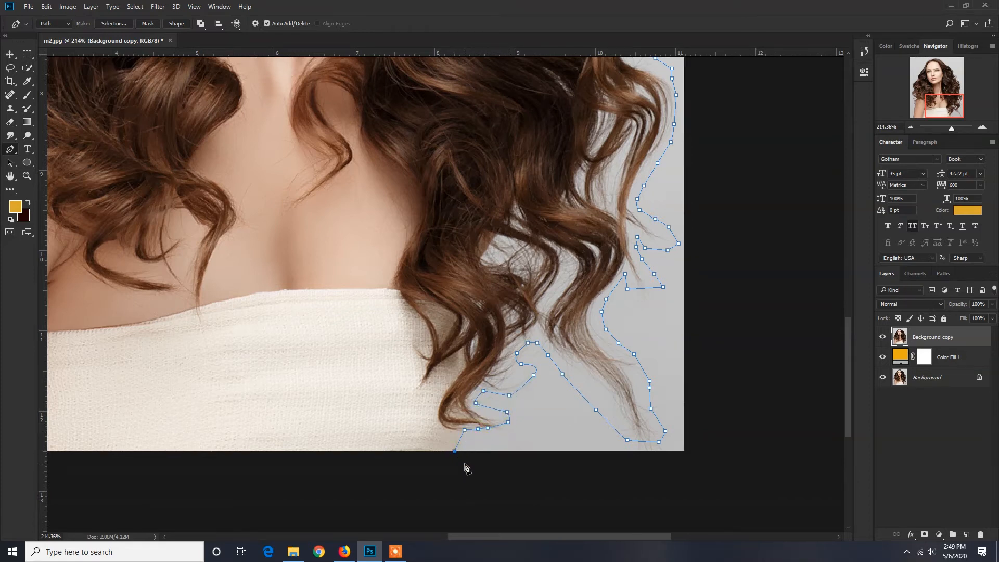
# Step: Close the path along the photo's bottom edge at its starting point by the arm
pyautogui.keyDown('alt'); pyautogui.scroll(-2, 465, 468); pyautogui.keyUp('alt')
pyautogui.moveTo(212, 420); pyautogui.dragTo(399, 382)
pyautogui.click(244, 414)
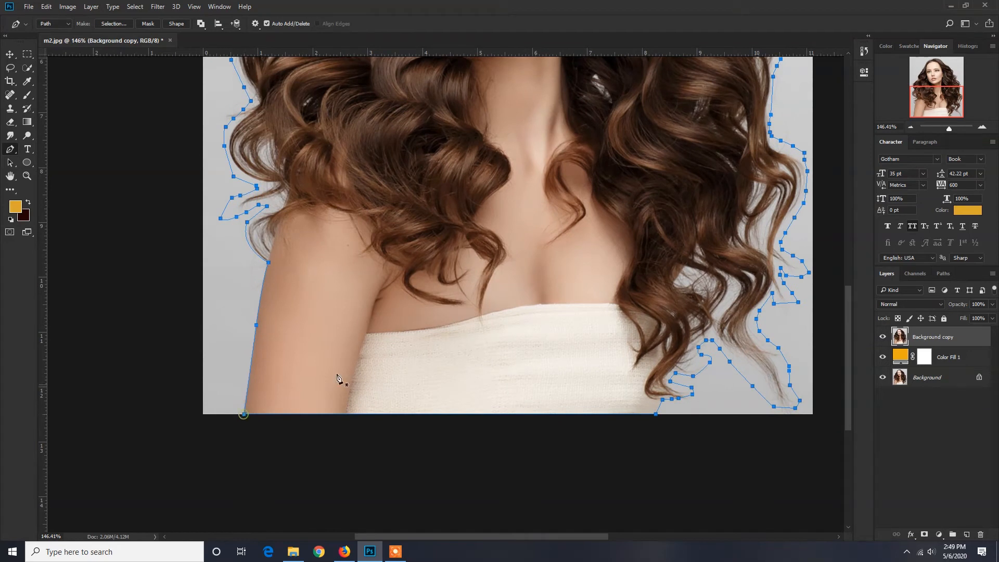
# Step: Convert the closed path into a new anti-aliased selection with a feather radius of 0 pixels
pyautogui.keyDown('alt'); pyautogui.scroll(-2, 367, 359); pyautogui.keyUp('alt')
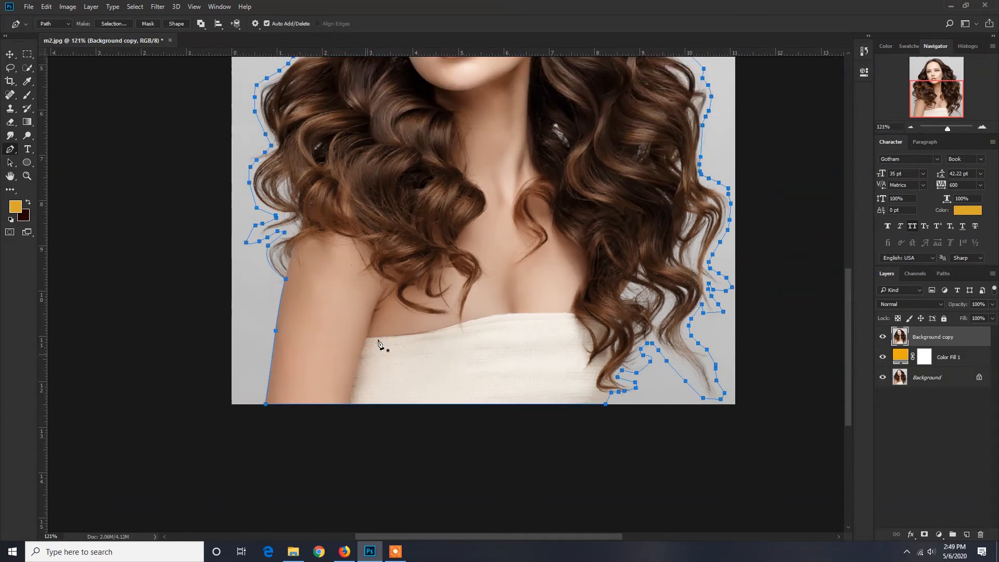
pyautogui.moveTo(421, 264); pyautogui.dragTo(359, 433)
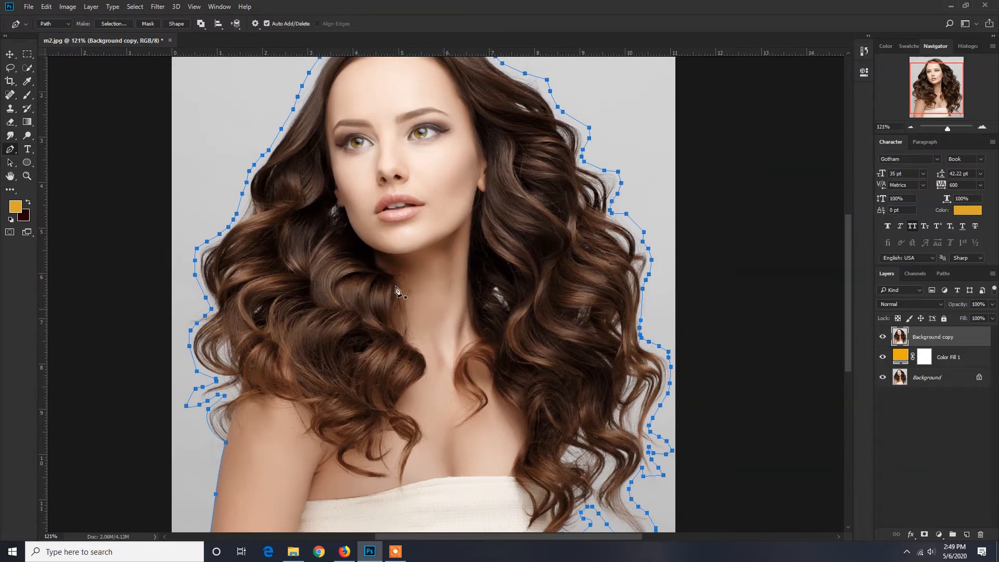
pyautogui.rightClick(398, 234)
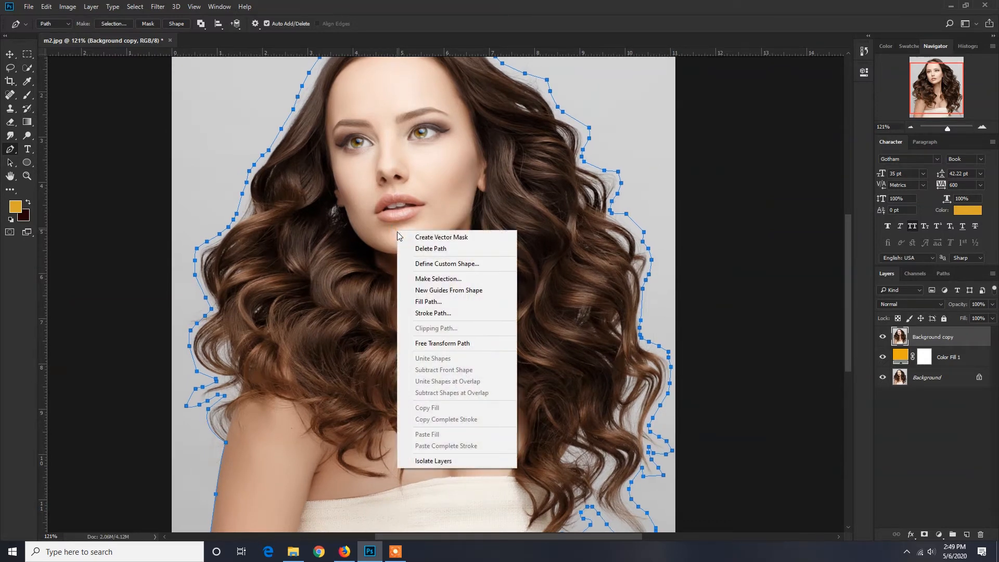
pyautogui.click(445, 285)
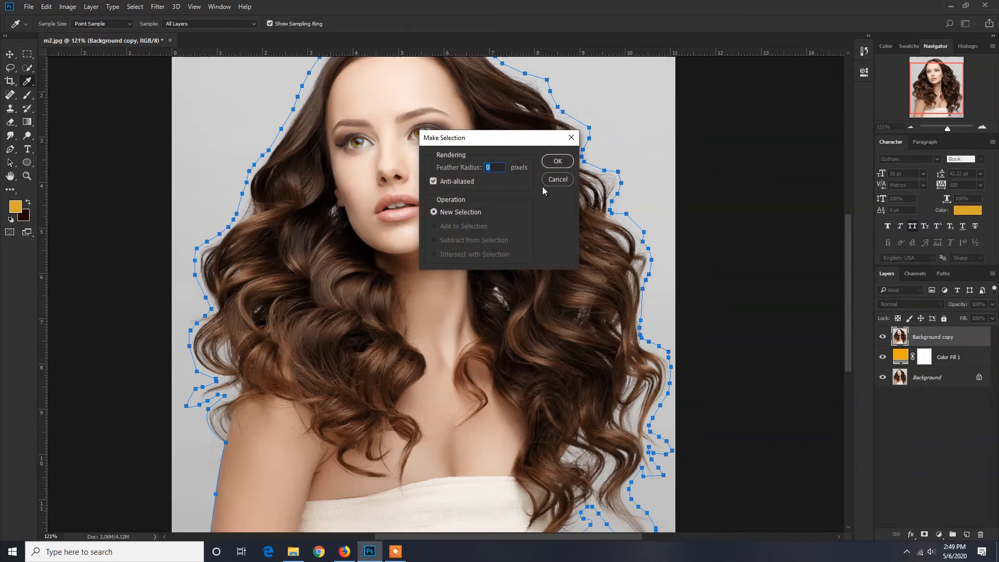
pyautogui.click(557, 163)
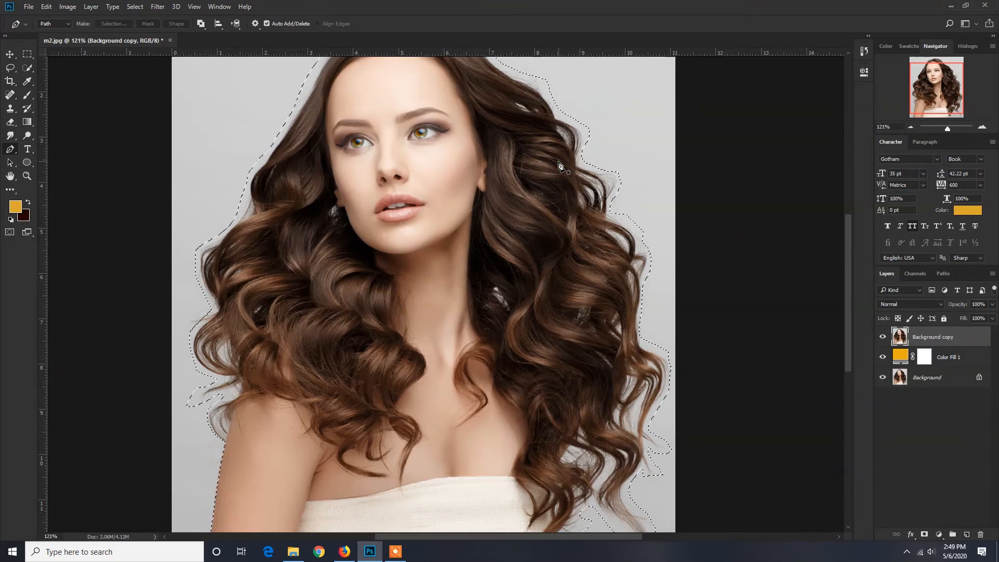
# Step: Open the selection of the woman in Select and Mask
pyautogui.scroll(-4, 558, 162)
pyautogui.click(135, 7)
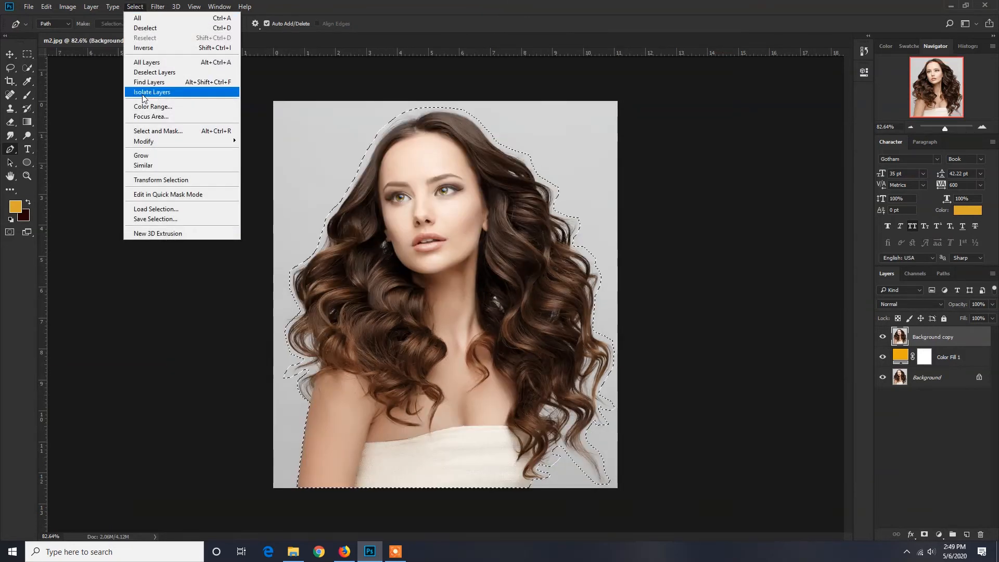
pyautogui.click(149, 134)
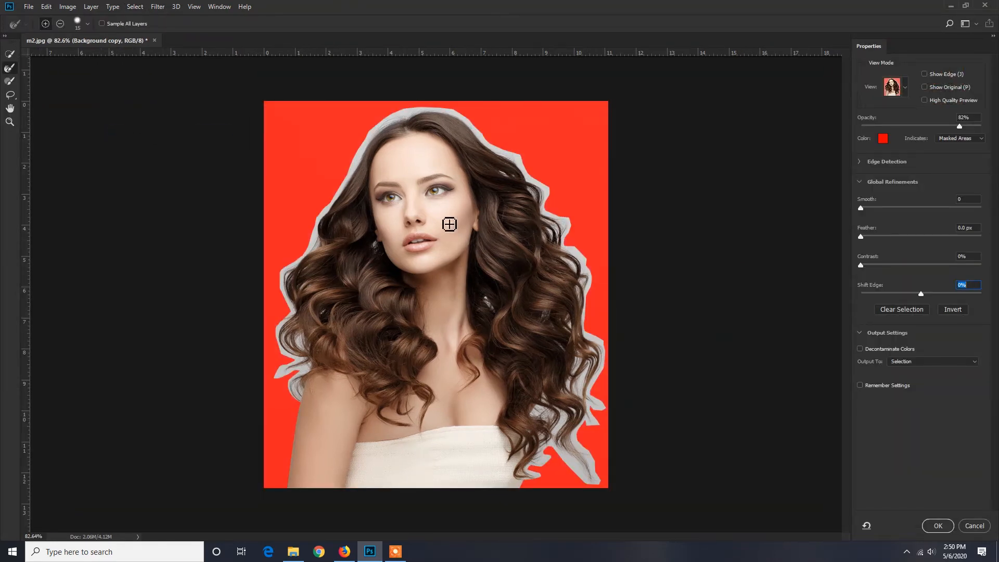
# Step: Enlarge the Refine Edge Brush to 50 and paint out the grey fringe along the upper right side of the hair
pyautogui.click(10, 70)
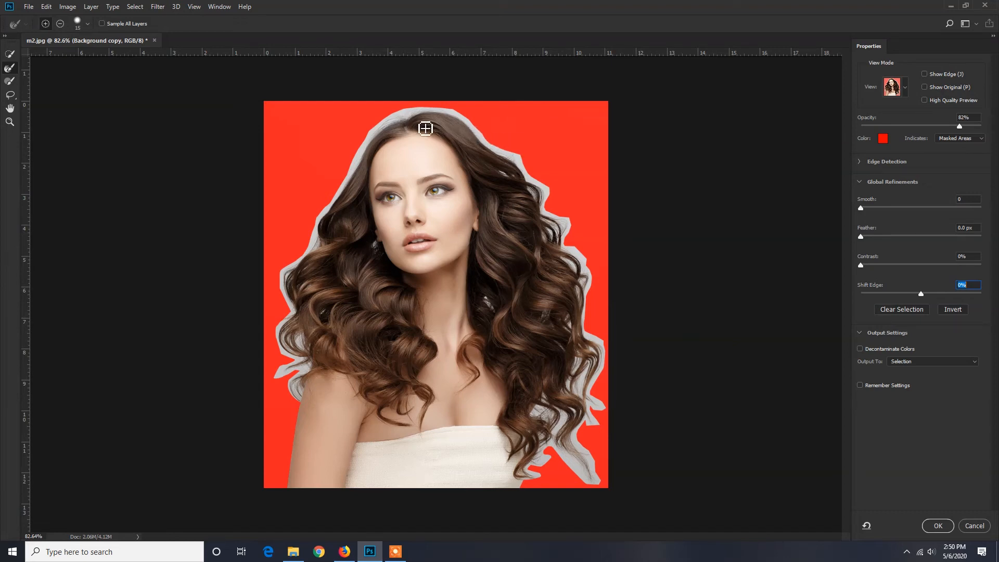
pyautogui.press(']')
pyautogui.press(']')
pyautogui.press(']')
pyautogui.moveTo(483, 131)
pyautogui.mouseDown()
pyautogui.moveTo(564, 231)
pyautogui.moveTo(590, 302)
pyautogui.mouseUp()
pyautogui.moveTo(542, 227); pyautogui.dragTo(548, 231)
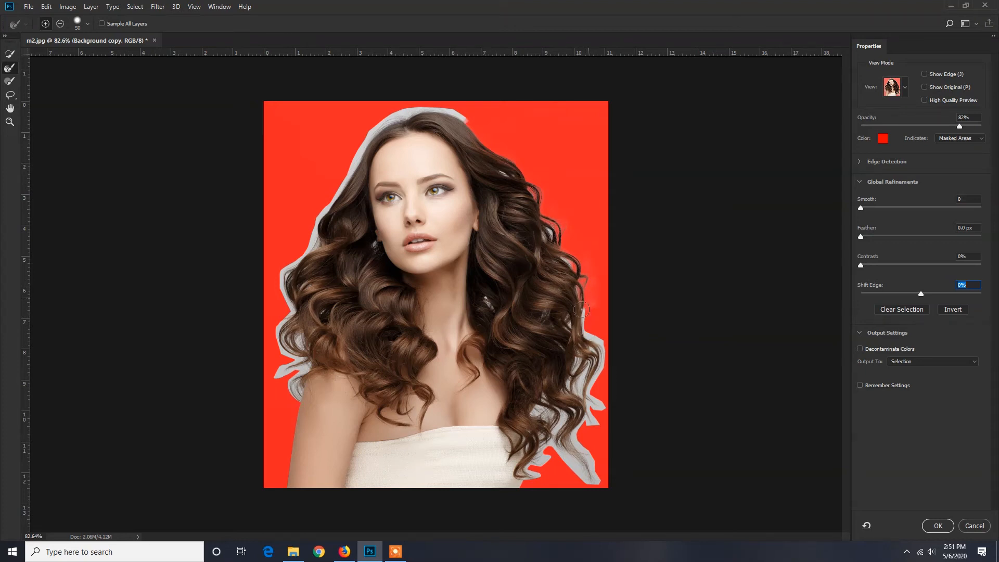
# Step: Refine the edge around the lower right curls and hair ends, and along the crown and left side of the hair
pyautogui.moveTo(581, 309)
pyautogui.mouseDown()
pyautogui.moveTo(603, 343)
pyautogui.moveTo(590, 388)
pyautogui.moveTo(592, 434)
pyautogui.moveTo(579, 409)
pyautogui.mouseUp()
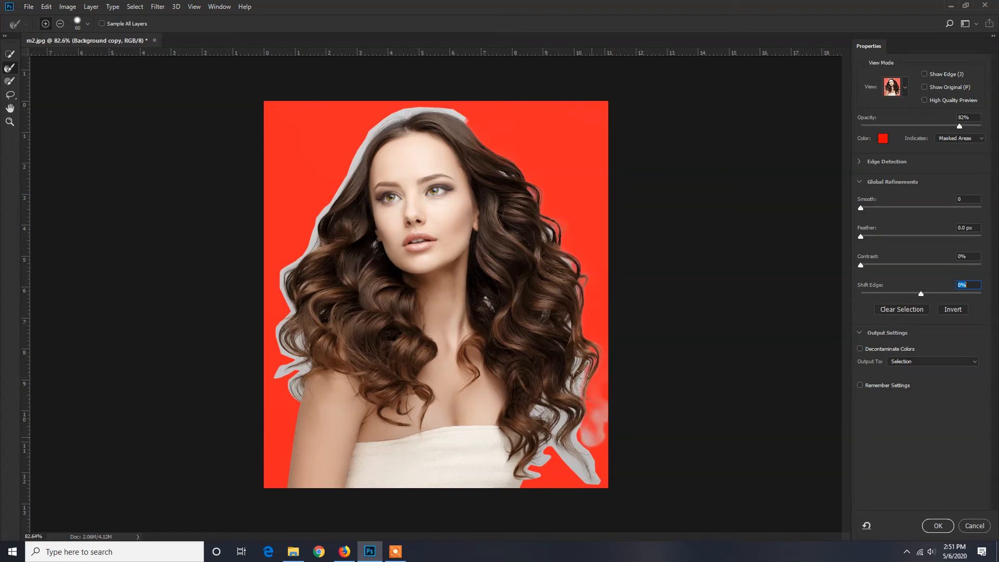
pyautogui.moveTo(568, 363); pyautogui.dragTo(582, 378)
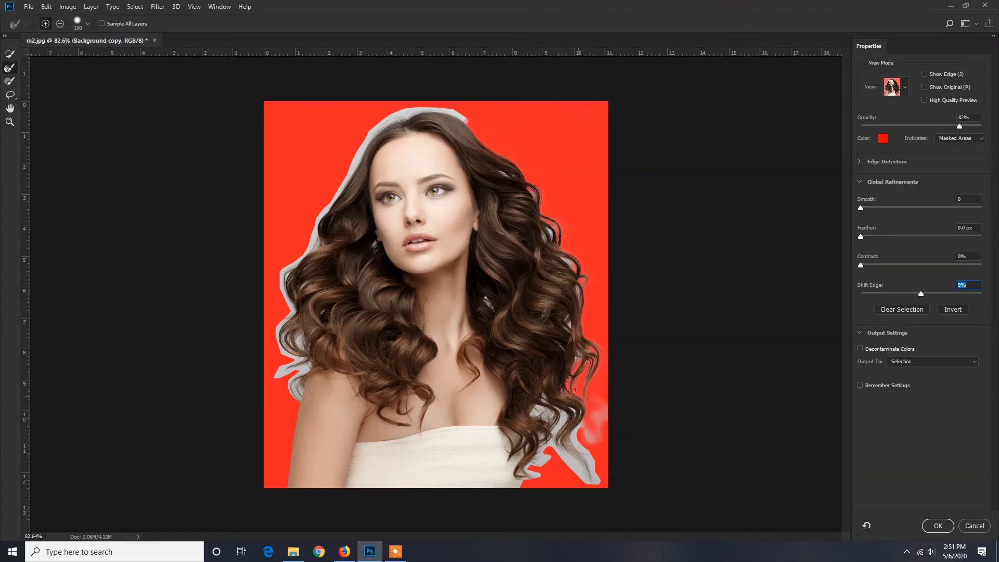
pyautogui.moveTo(574, 423)
pyautogui.mouseDown()
pyautogui.moveTo(590, 461)
pyautogui.moveTo(583, 469)
pyautogui.moveTo(572, 410)
pyautogui.moveTo(585, 444)
pyautogui.moveTo(535, 404)
pyautogui.moveTo(555, 435)
pyautogui.moveTo(546, 450)
pyautogui.moveTo(557, 458)
pyautogui.mouseUp()
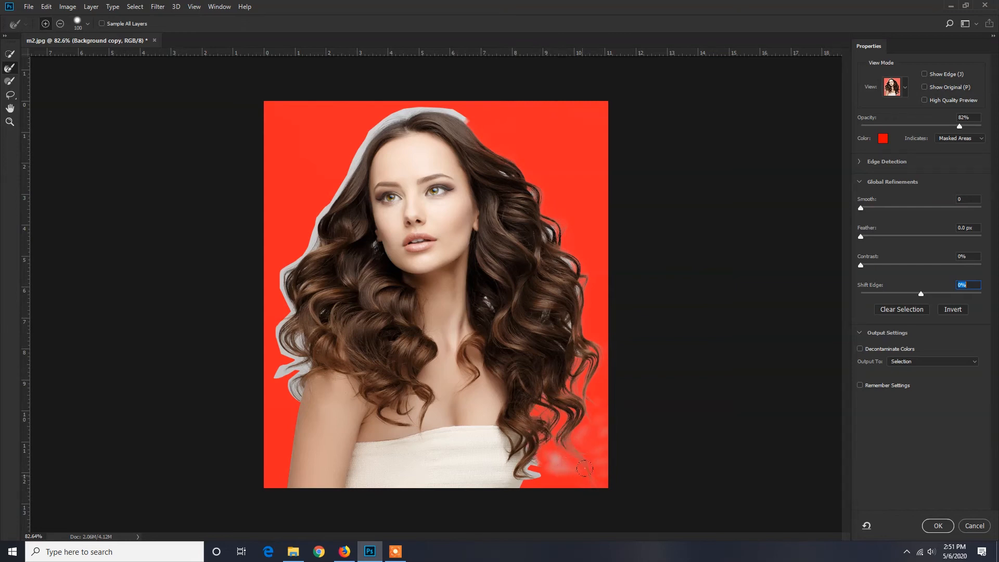
pyautogui.moveTo(604, 480); pyautogui.dragTo(595, 445)
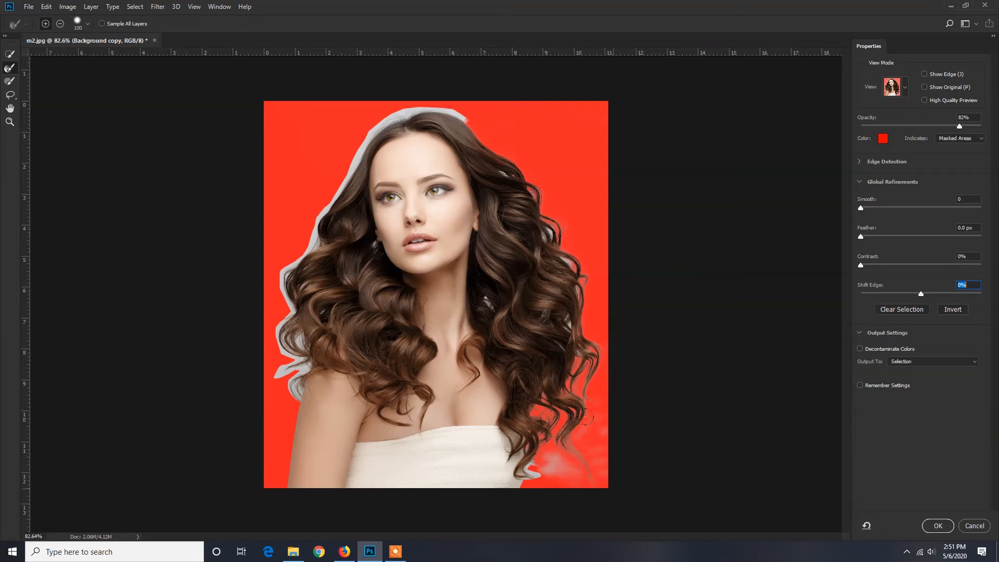
pyautogui.moveTo(568, 474)
pyautogui.mouseDown()
pyautogui.moveTo(538, 473)
pyautogui.moveTo(529, 450)
pyautogui.mouseUp()
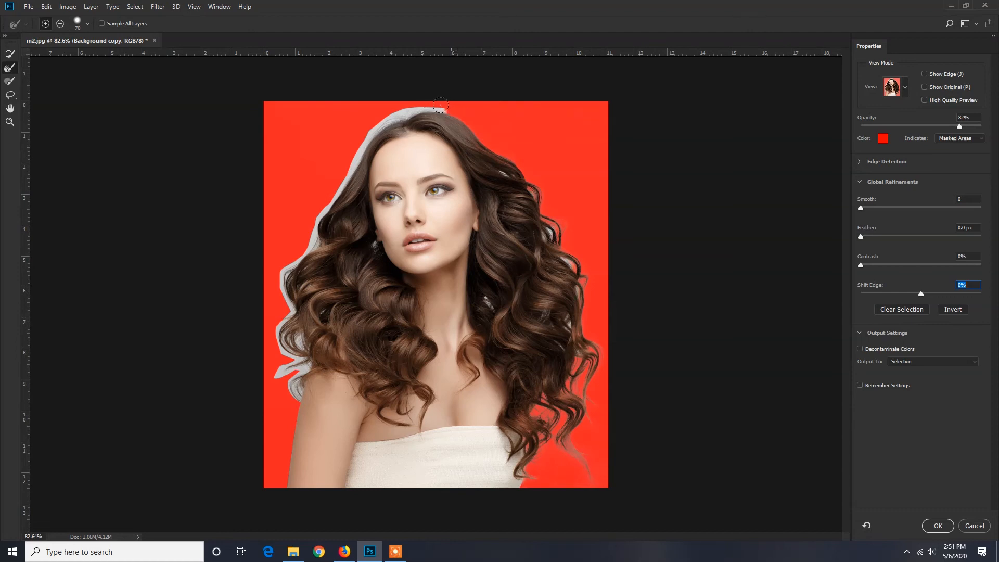
pyautogui.moveTo(421, 104)
pyautogui.mouseDown()
pyautogui.moveTo(369, 119)
pyautogui.moveTo(280, 270)
pyautogui.moveTo(270, 332)
pyautogui.moveTo(288, 351)
pyautogui.moveTo(273, 399)
pyautogui.mouseUp()
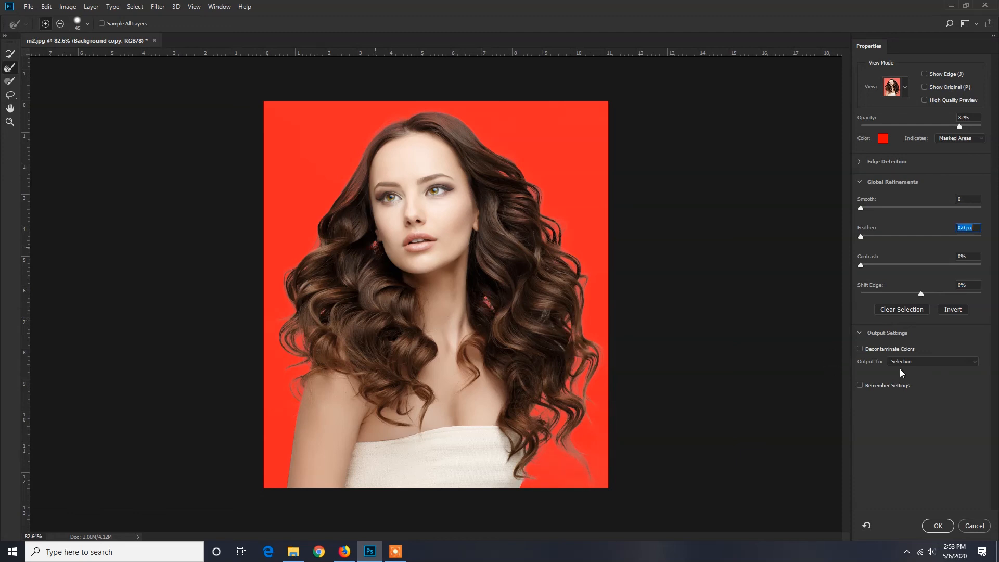
# Step: Output the refined selection of the woman to a new layer and apply Select and Mask
pyautogui.click(908, 363)
pyautogui.click(912, 364)
pyautogui.click(912, 364)
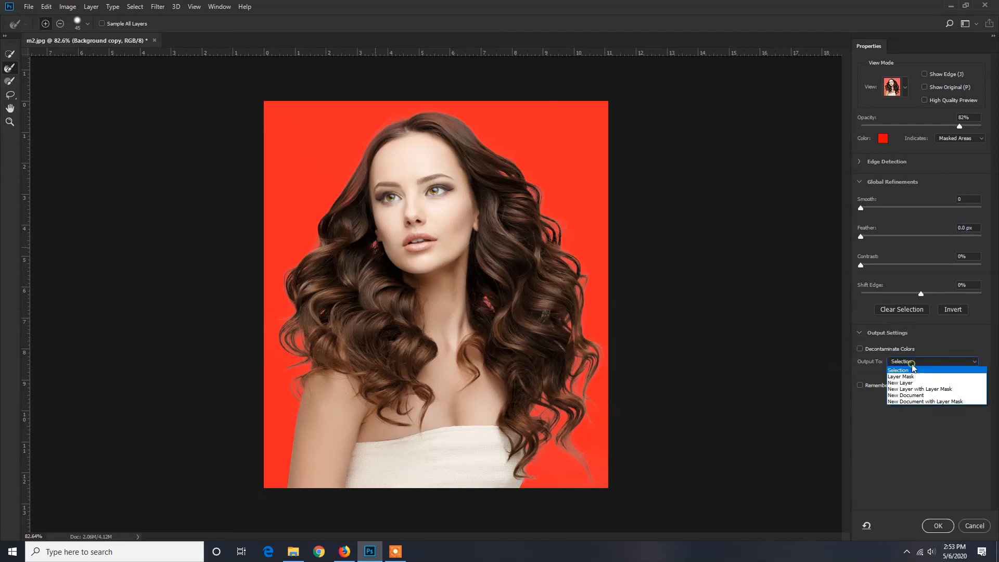
pyautogui.click(906, 384)
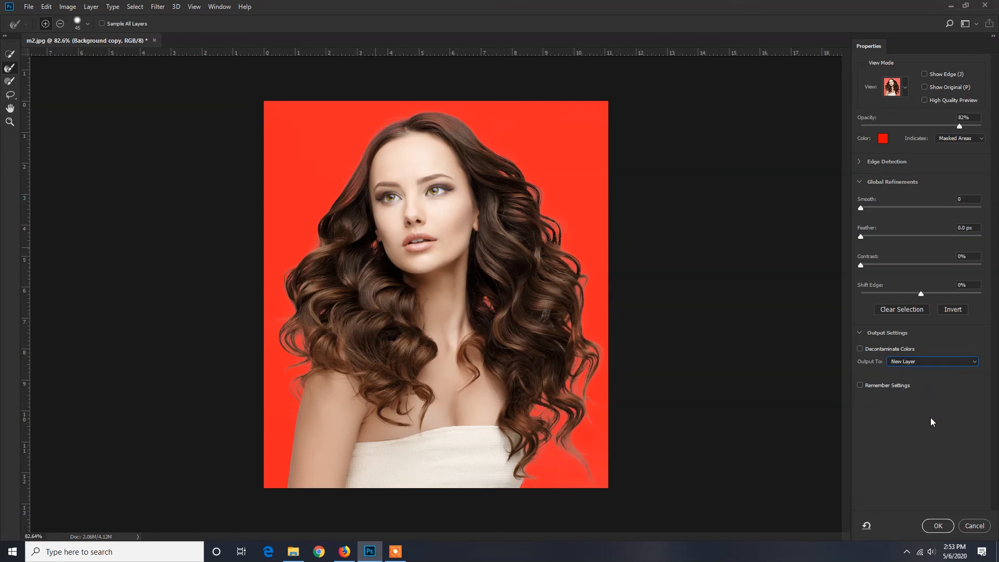
pyautogui.click(944, 524)
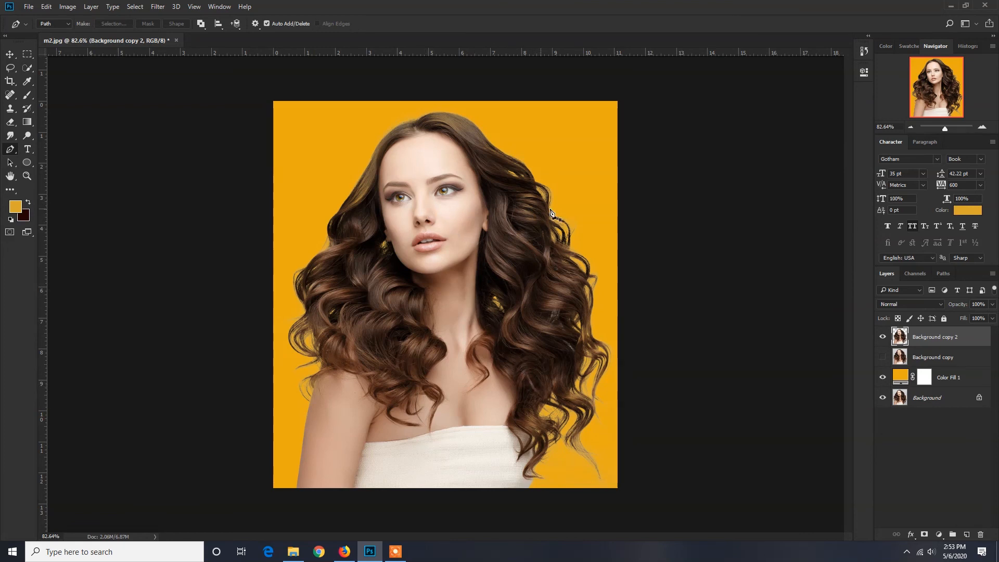
# Step: Test the cutout against brighter orange and pink in the Color Fill 1 layer, ending on bright cyan (#07faf1)
pyautogui.doubleClick(901, 382)
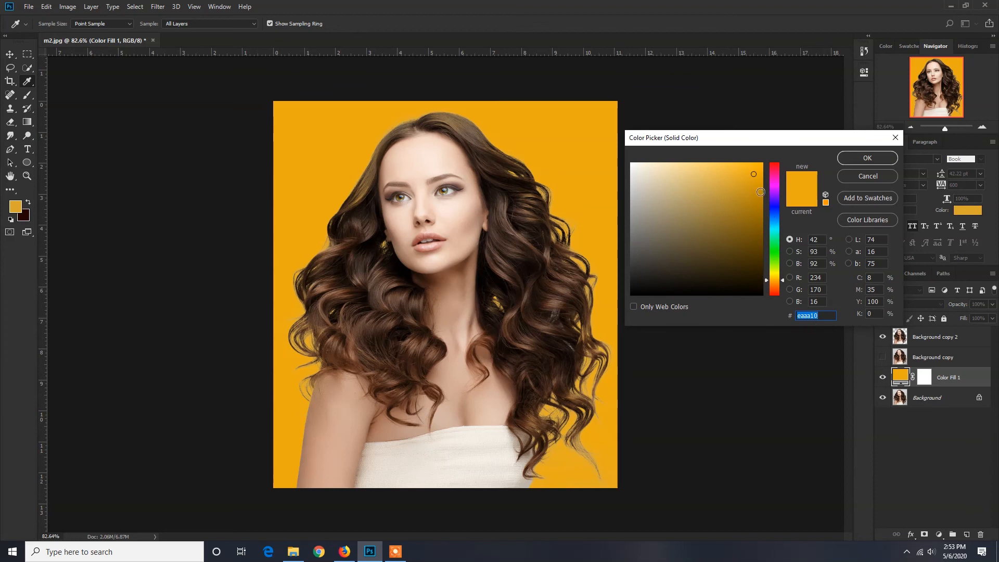
pyautogui.click(760, 166)
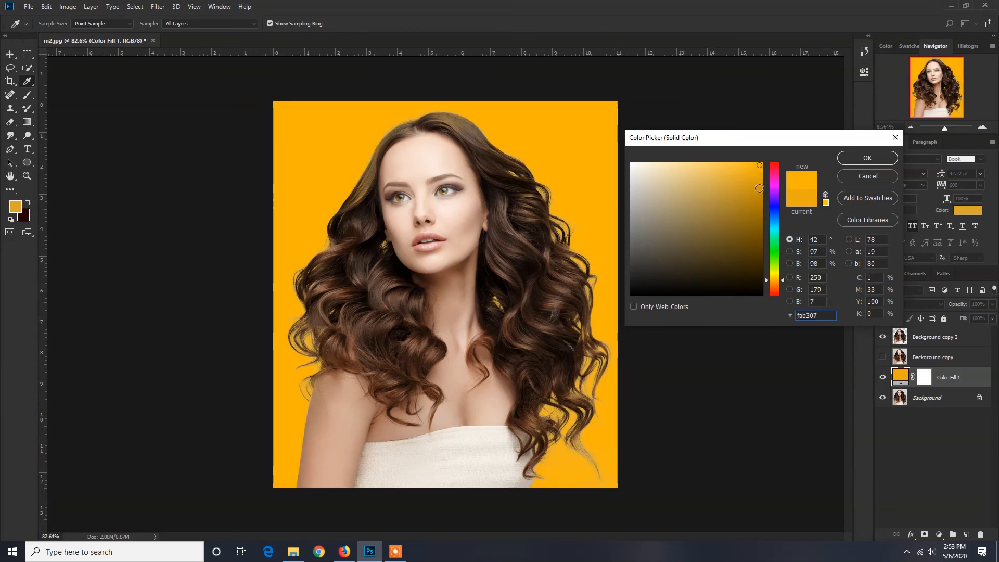
pyautogui.moveTo(776, 195); pyautogui.dragTo(774, 175)
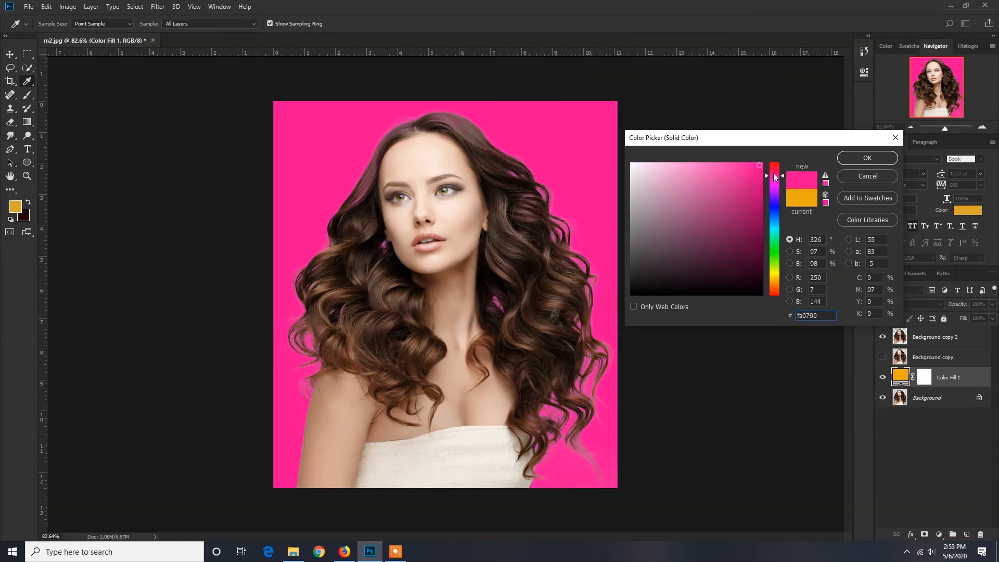
pyautogui.moveTo(776, 204)
pyautogui.mouseDown()
pyautogui.moveTo(776, 261)
pyautogui.moveTo(776, 221)
pyautogui.mouseUp()
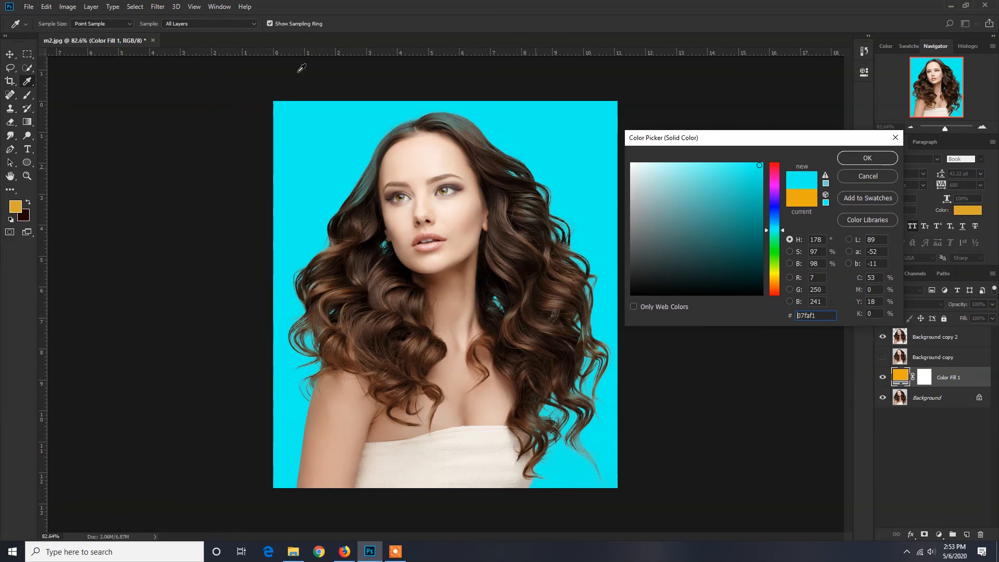
pyautogui.click(134, 7)
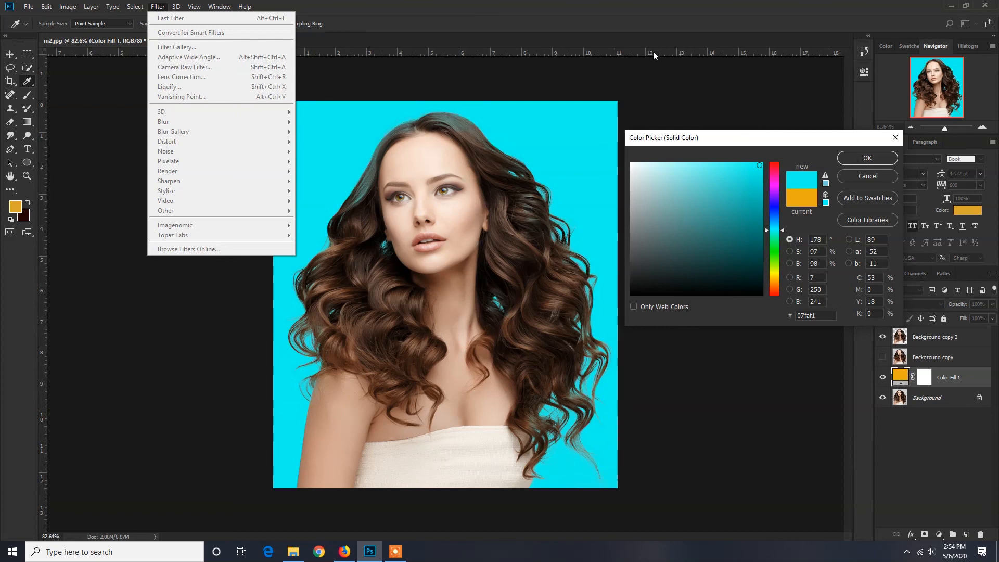
pyautogui.click(597, 20)
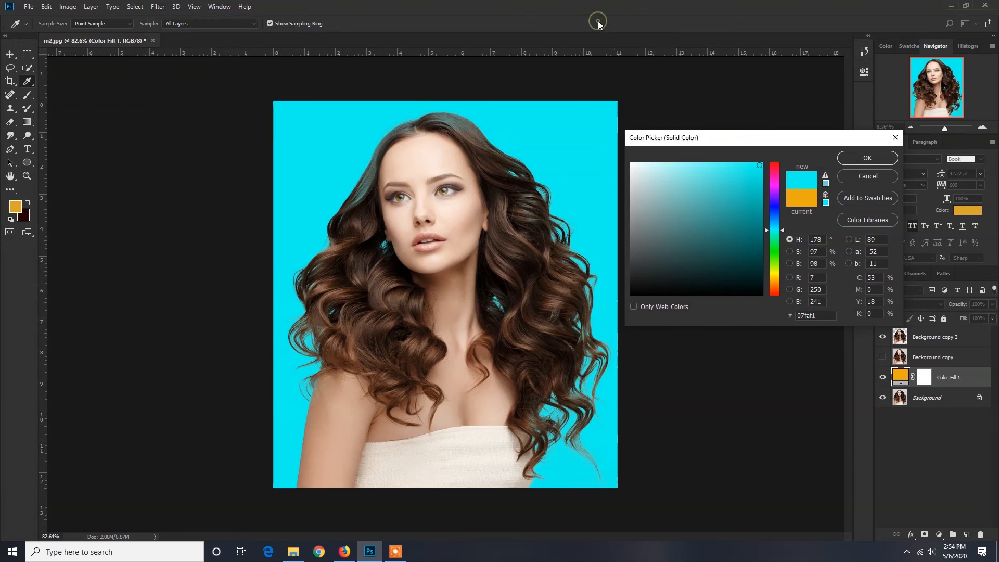